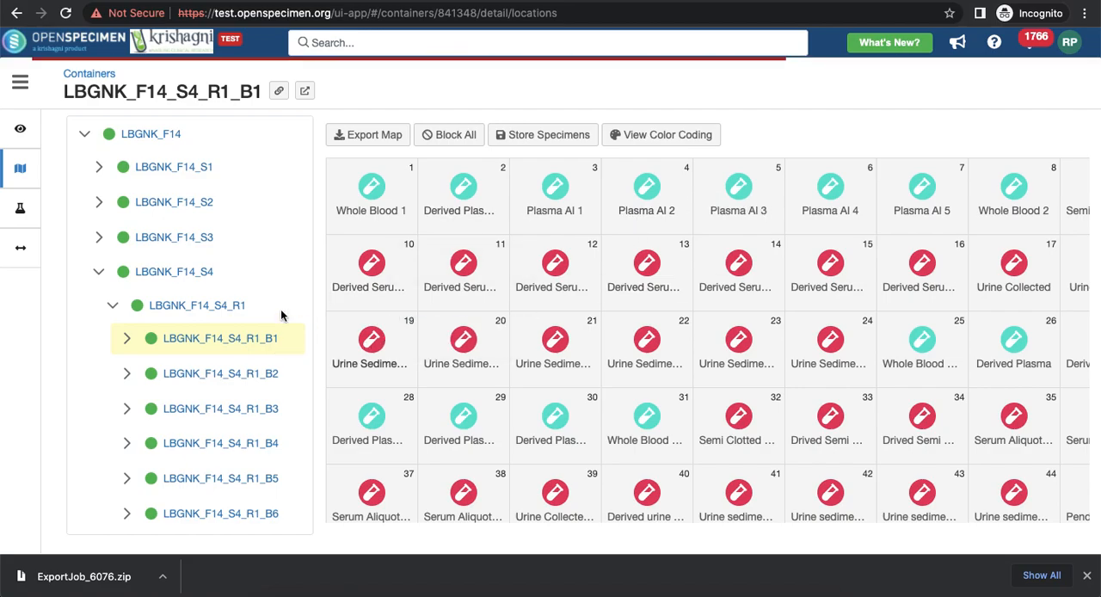
Open the rack LBGNK_F14_S4_R2 from the container tree, collapsing LBGNK_F14_S4_R1 to reach it.
click(99, 271)
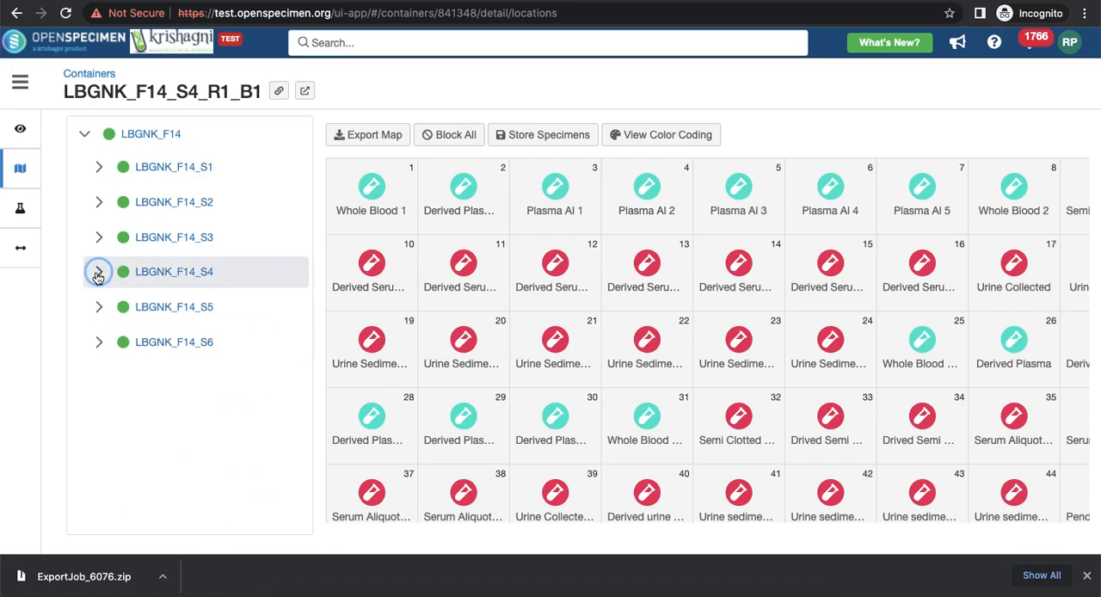
click(99, 273)
click(112, 306)
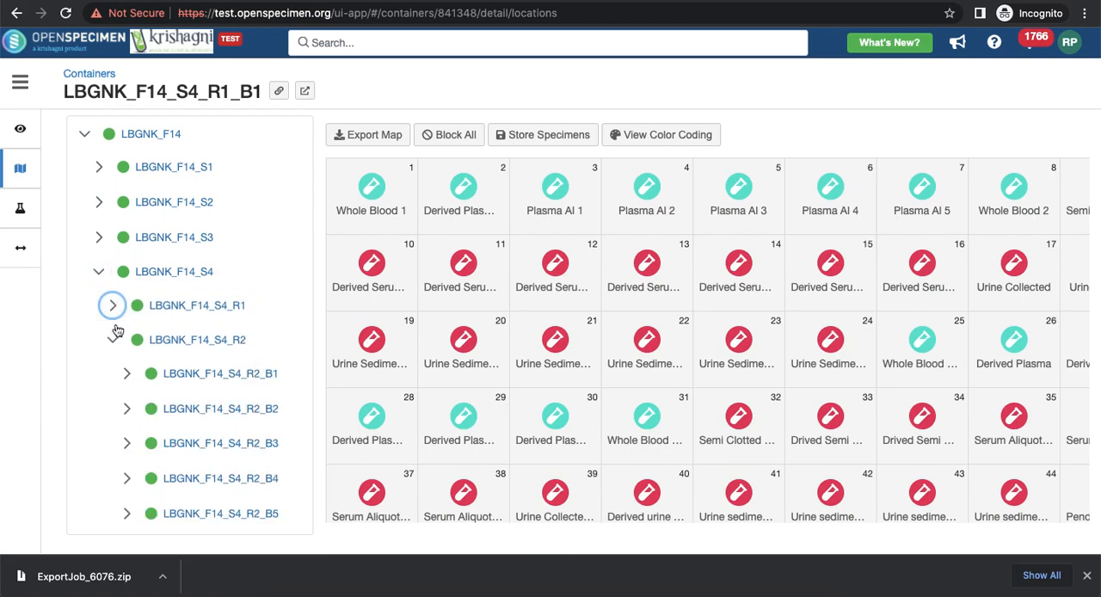
click(214, 348)
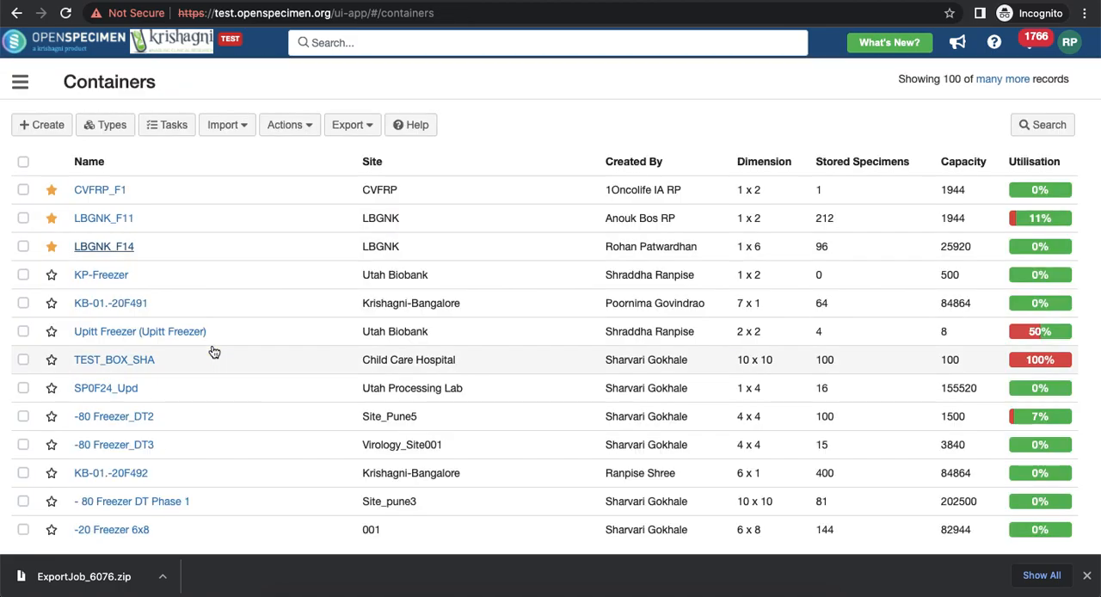
Start the bulk Archive action for containers from the containers list, with containers identified by name instead of barcode.
click(300, 129)
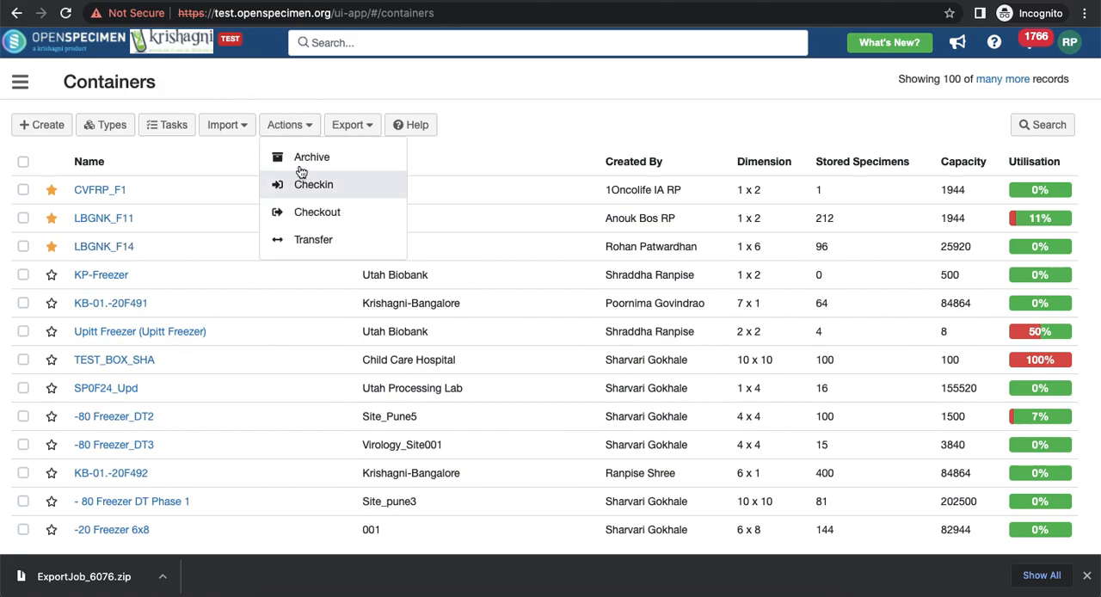
click(310, 157)
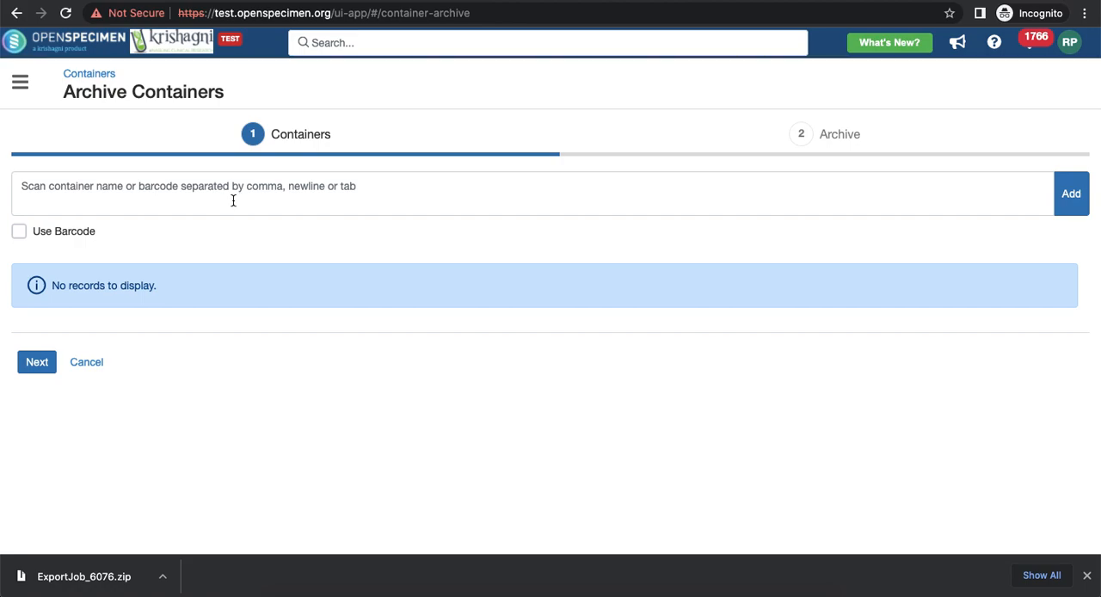
click(19, 233)
click(19, 232)
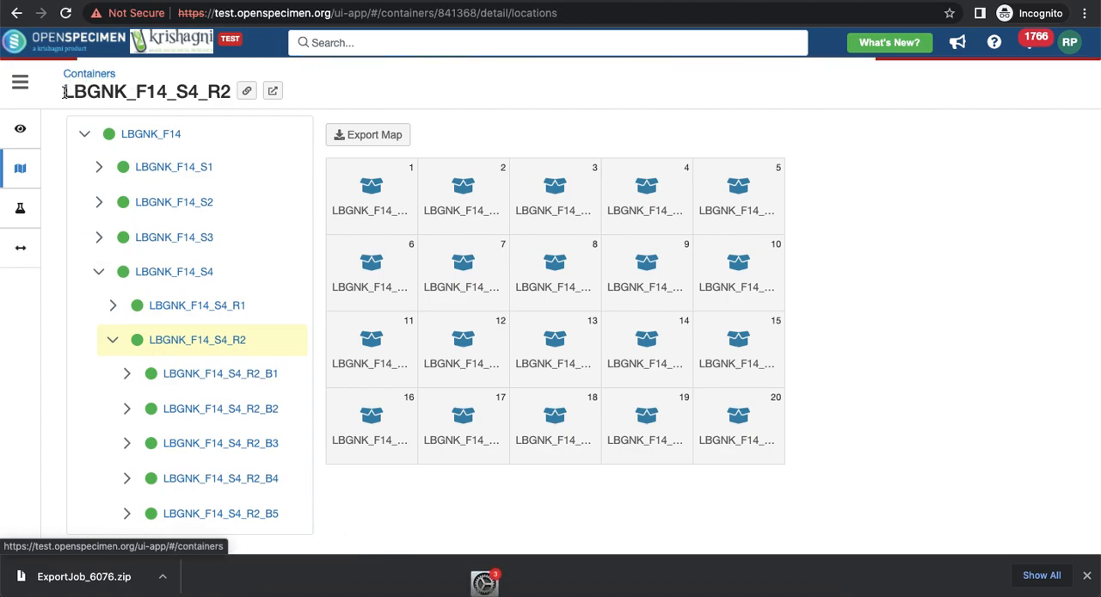
Copy the rack name LBGNK_F14_S4_R2 from its container page into the archive form's container names.
drag(65, 92, 233, 90)
key(ctrl+c)
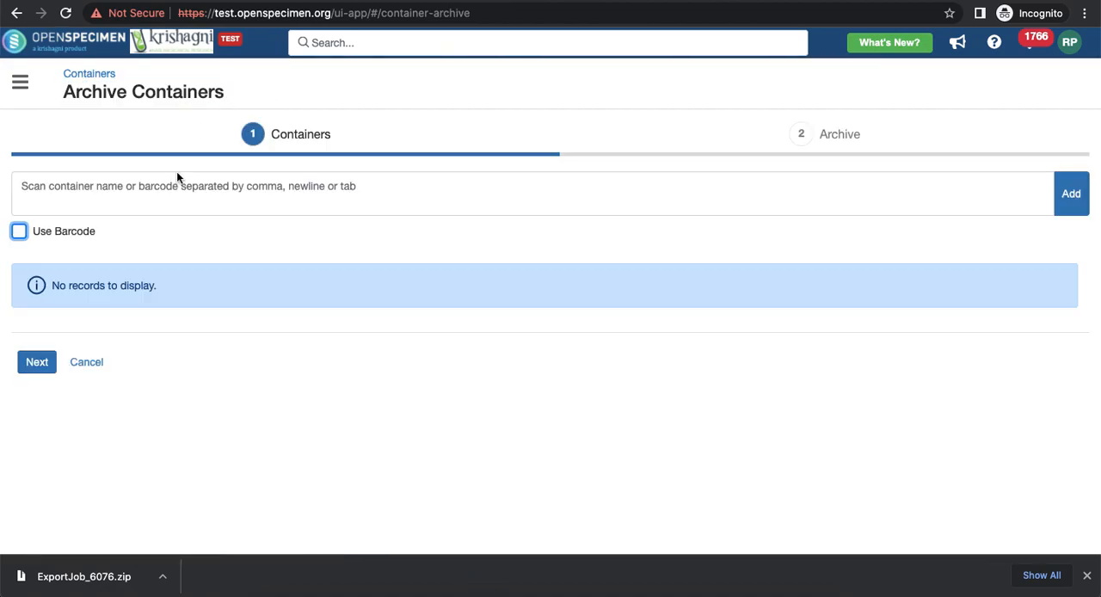
click(161, 196)
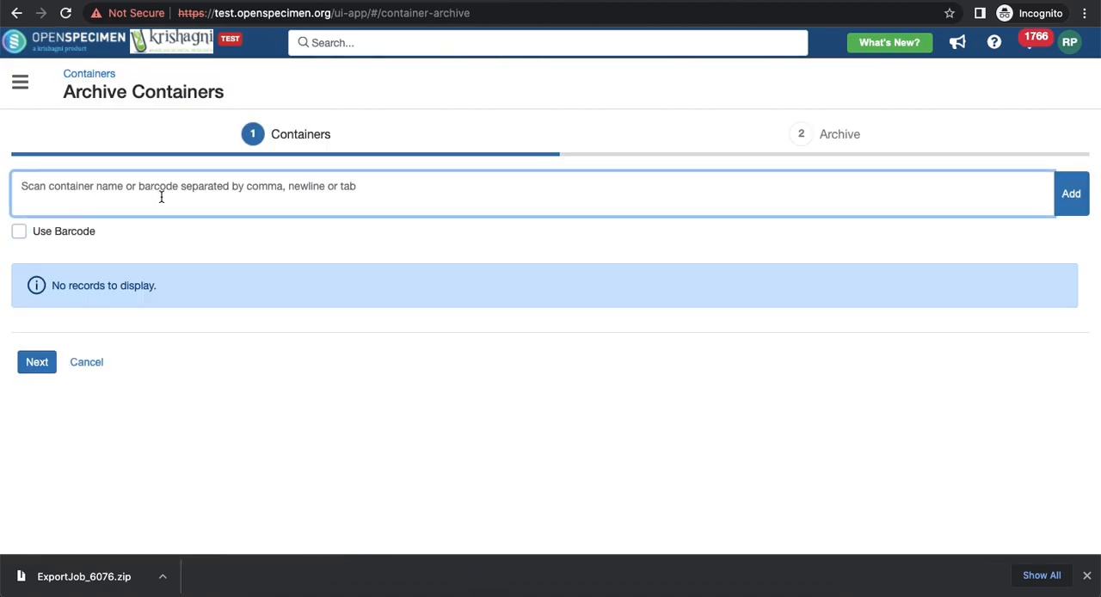
key(ctrl+v)
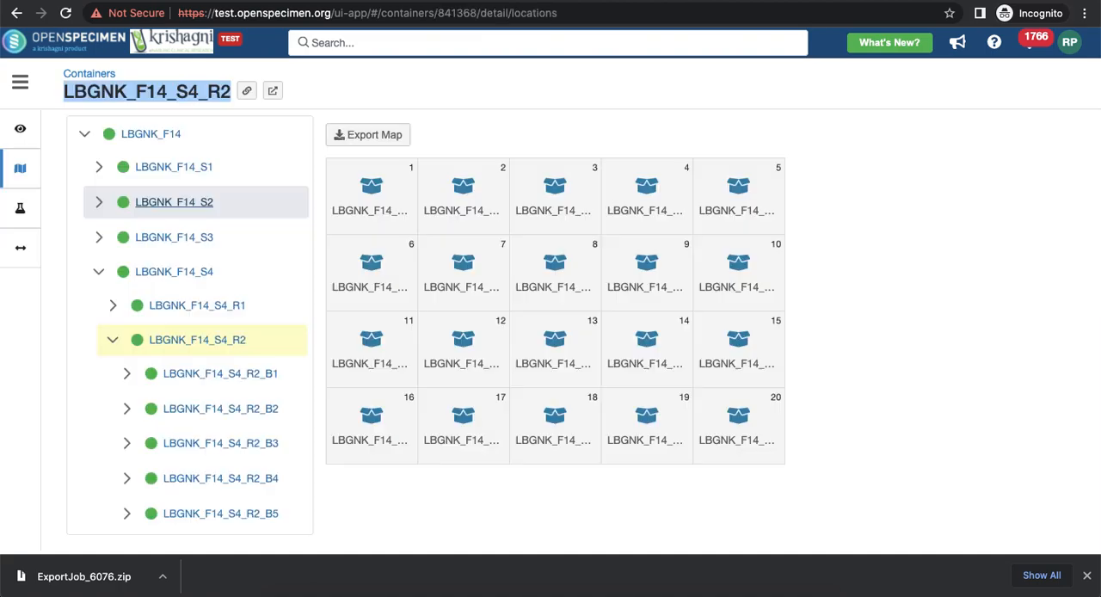
Copy the box name LBGNK_F14_S4_R1_B1 into the archive form after LBGNK_F14_S4_R2 and add both containers to the archive list.
click(113, 306)
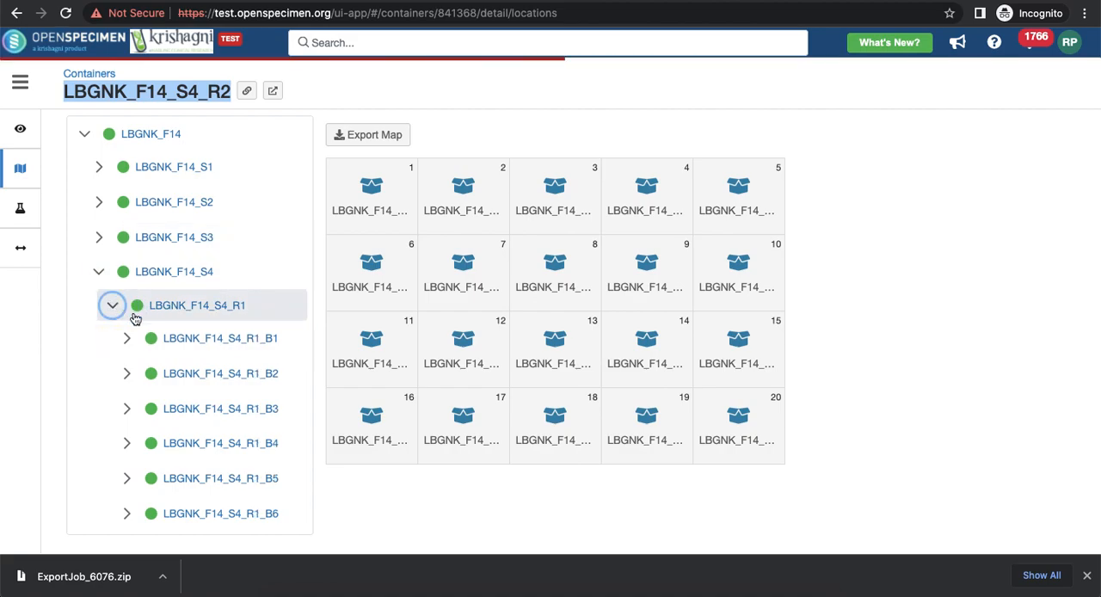
click(194, 335)
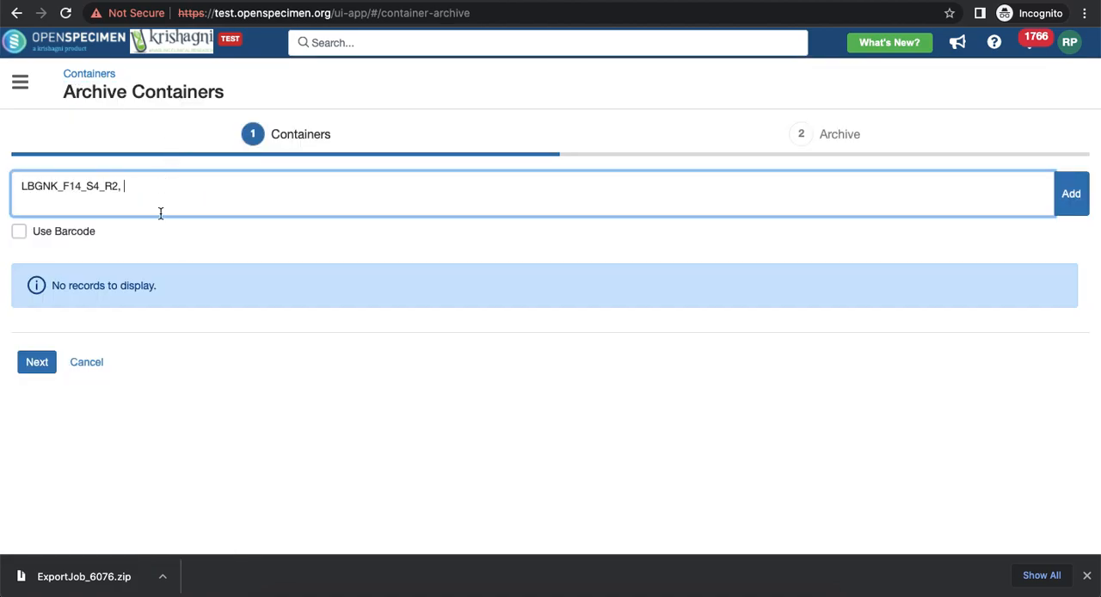
text(LBGNK_F14_S4_R1_B1)
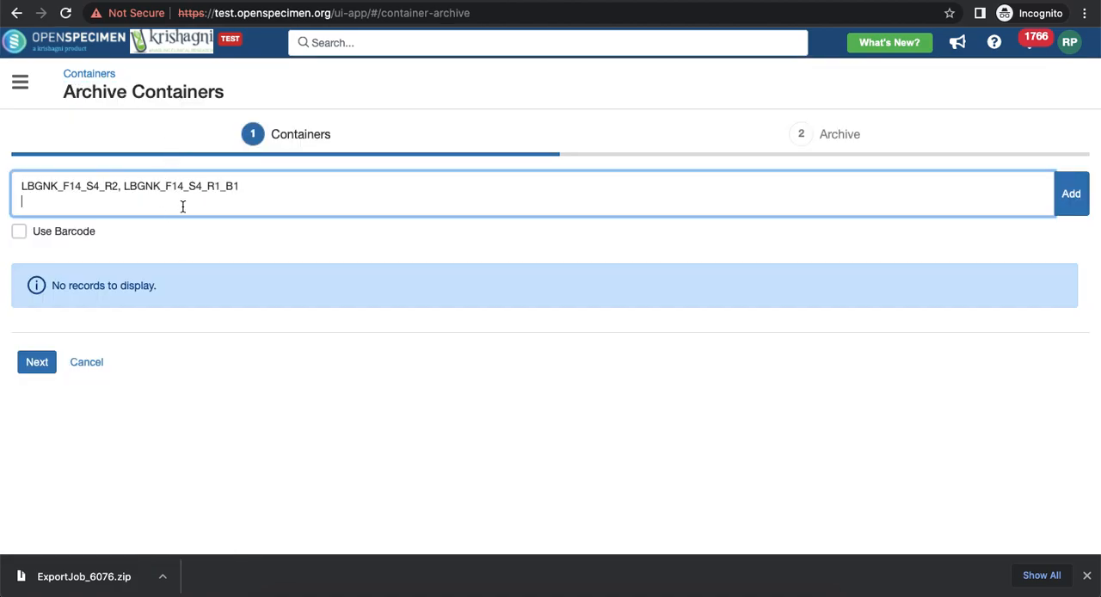
click(1080, 202)
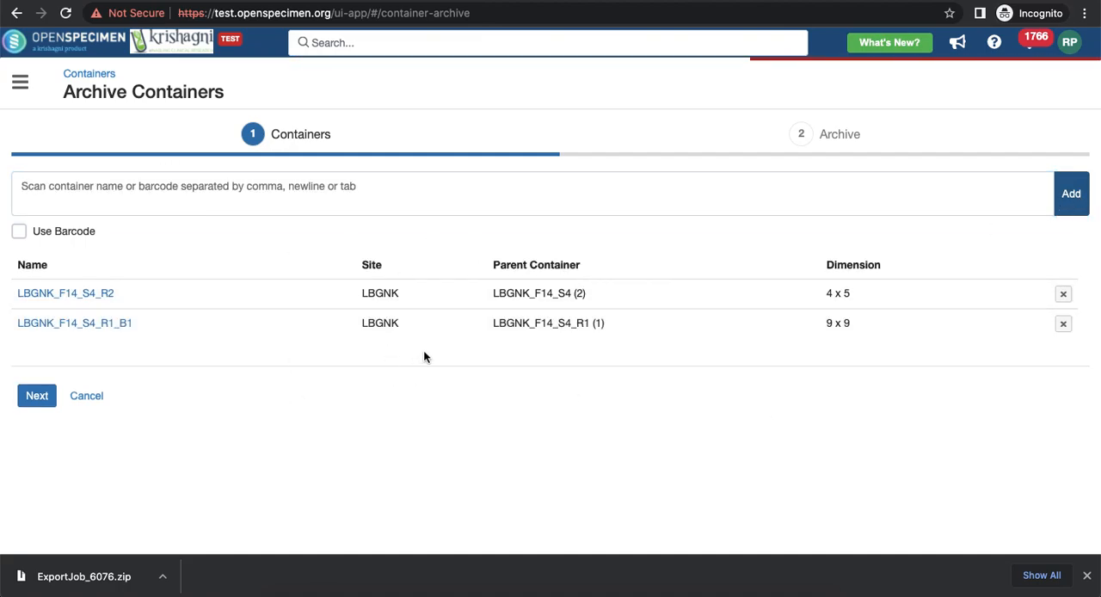
Proceed to the archive details and enter the reasons "Test archive" for LBGNK_F14_S4_R2 and "Negative testing" for LBGNK_F14_S4_R1_B1.
click(38, 398)
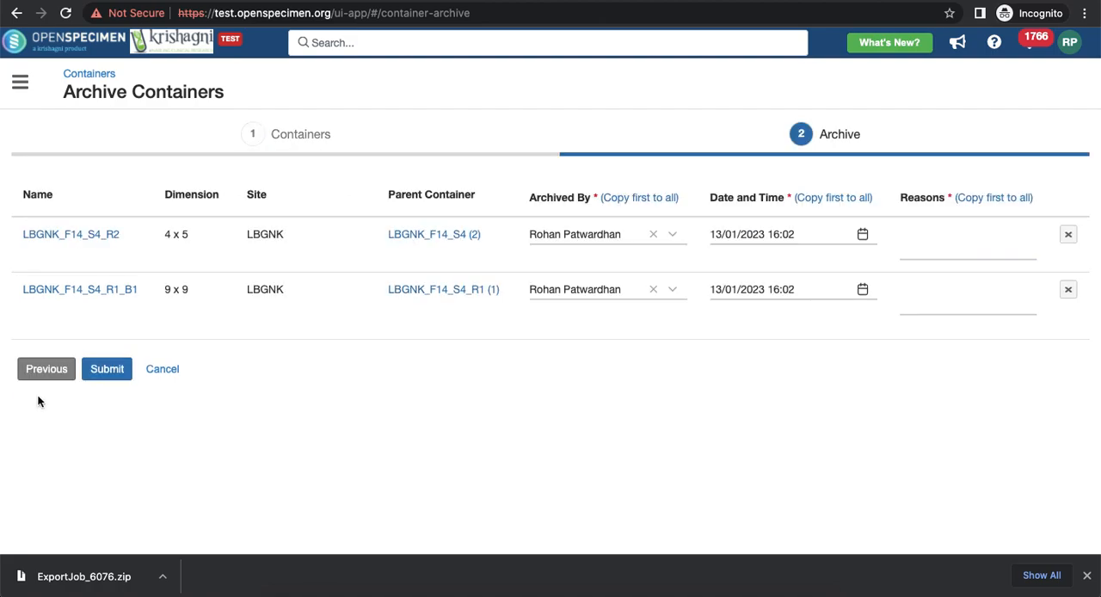
click(931, 248)
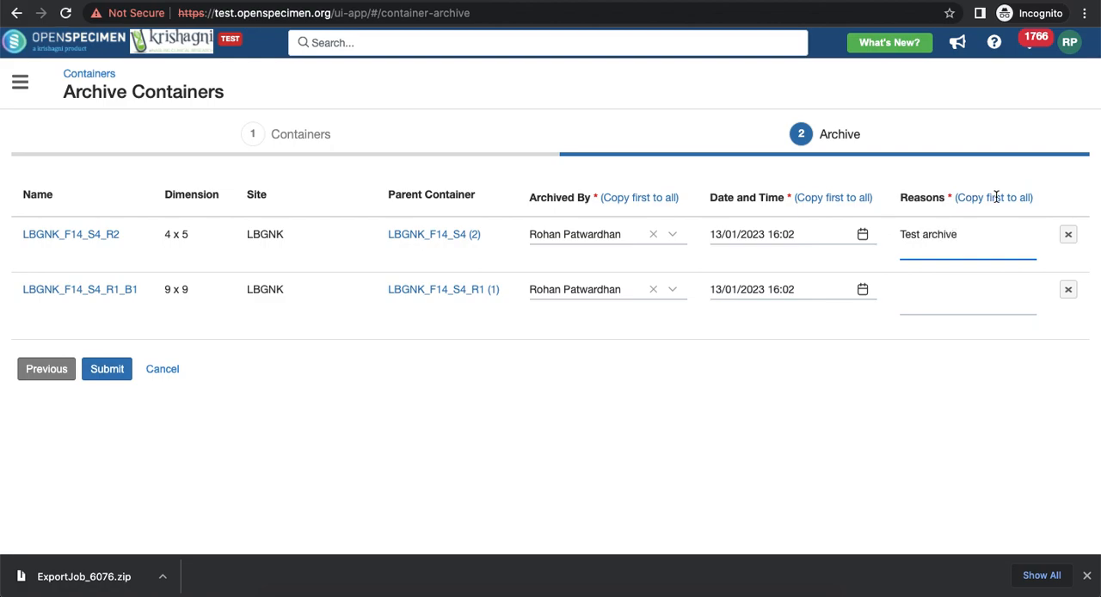
click(938, 309)
text(Negative testing)
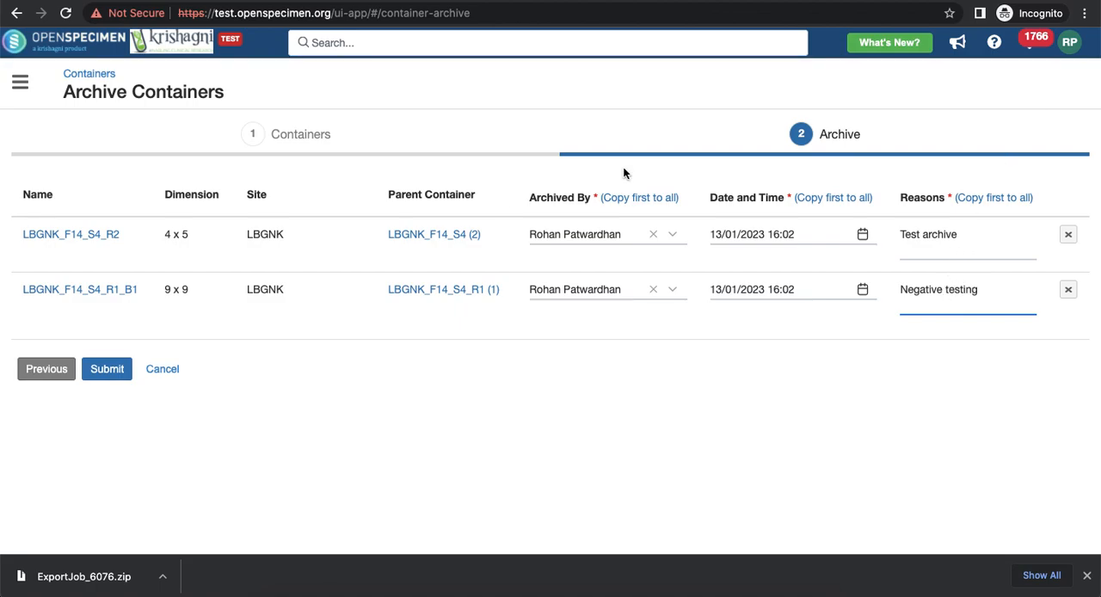
Try to archive both containers, then remove LBGNK_F14_S4_R1_B1 from the request and archive only LBGNK_F14_S4_R2.
click(107, 369)
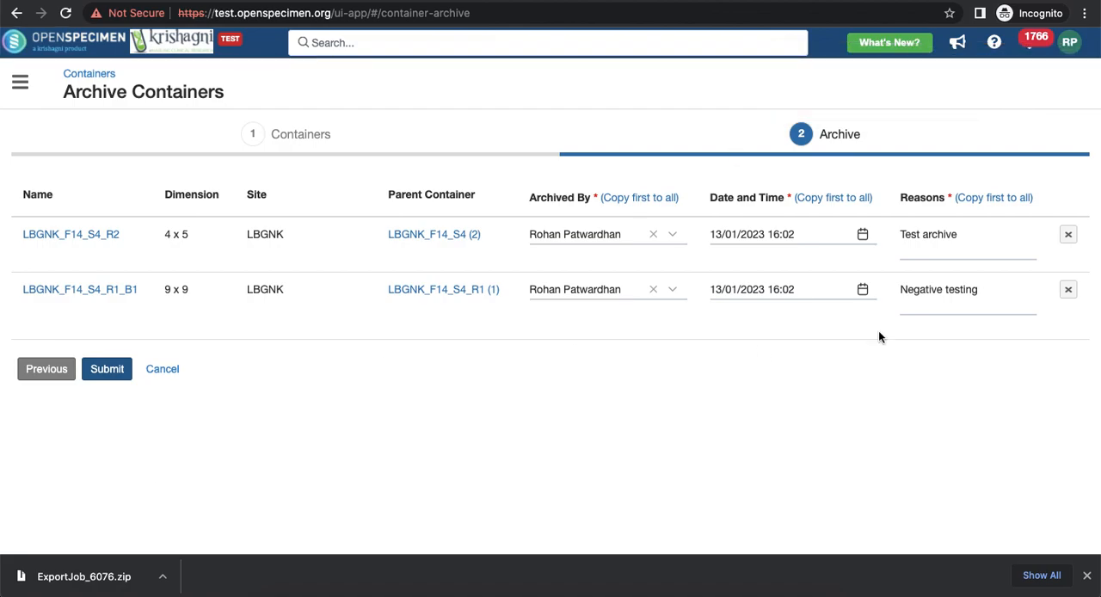
click(1069, 292)
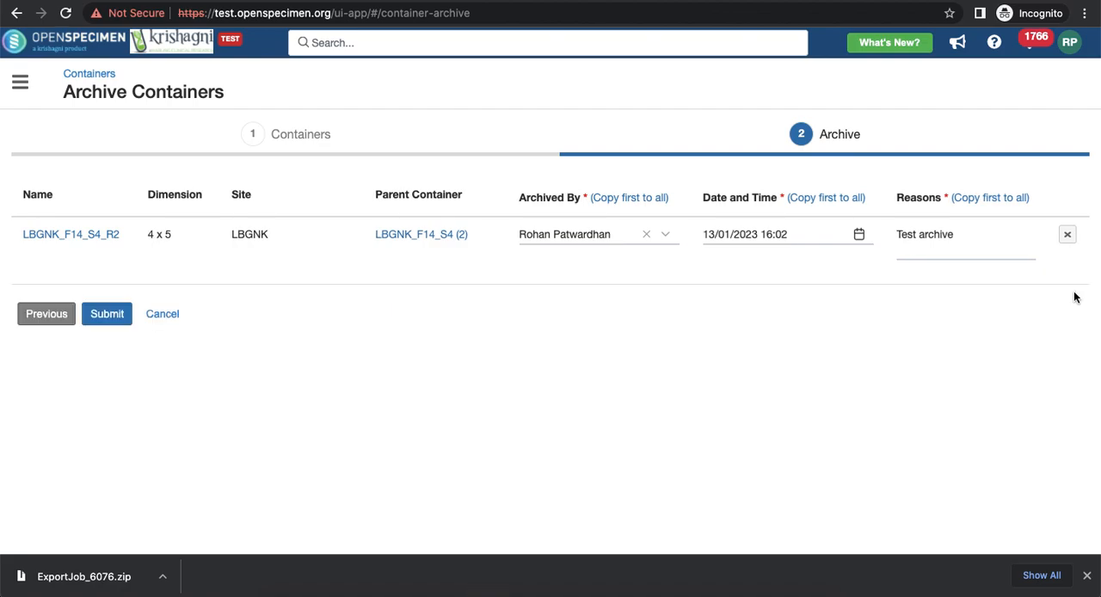
click(109, 315)
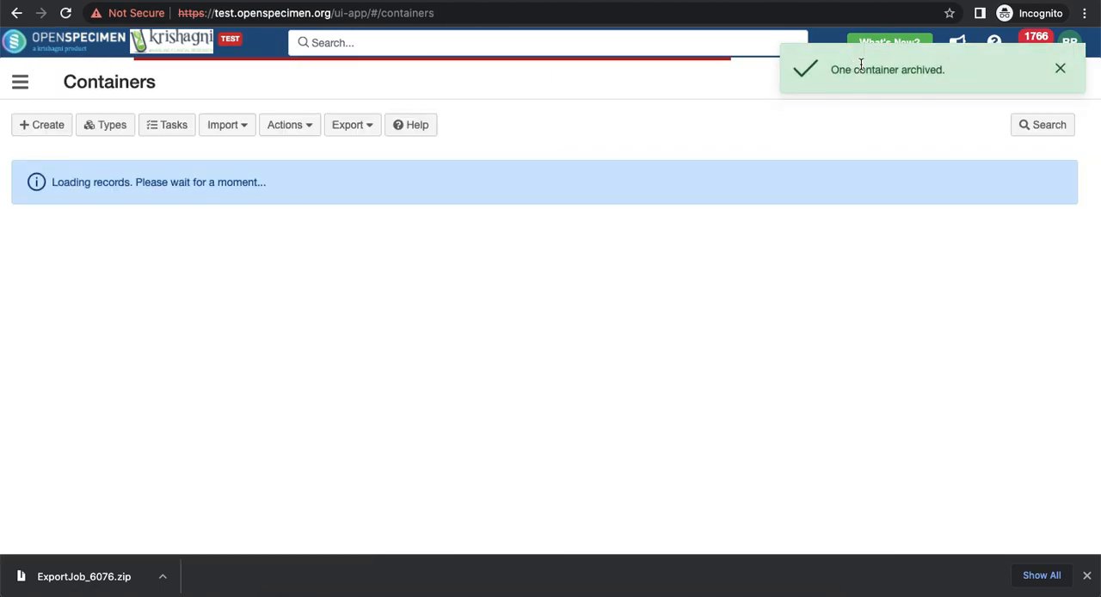
Reload the LBGNK_F14_S4_R1_B1 container page and collapse LBGNK_F14_S4_R1 to check the rack statuses under LBGNK_F14_S4.
click(671, 1)
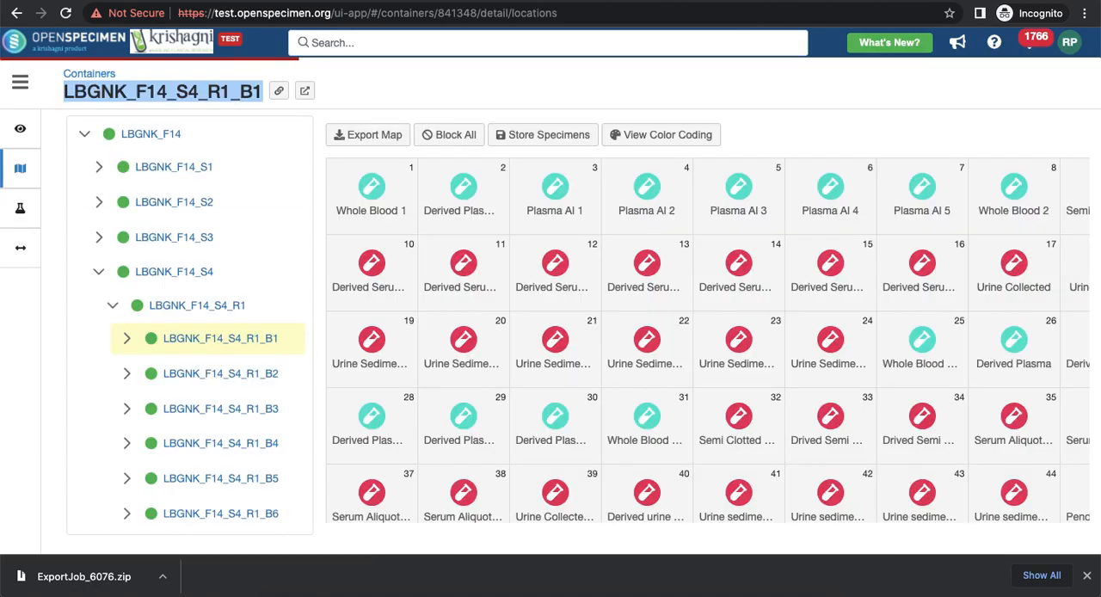
click(112, 305)
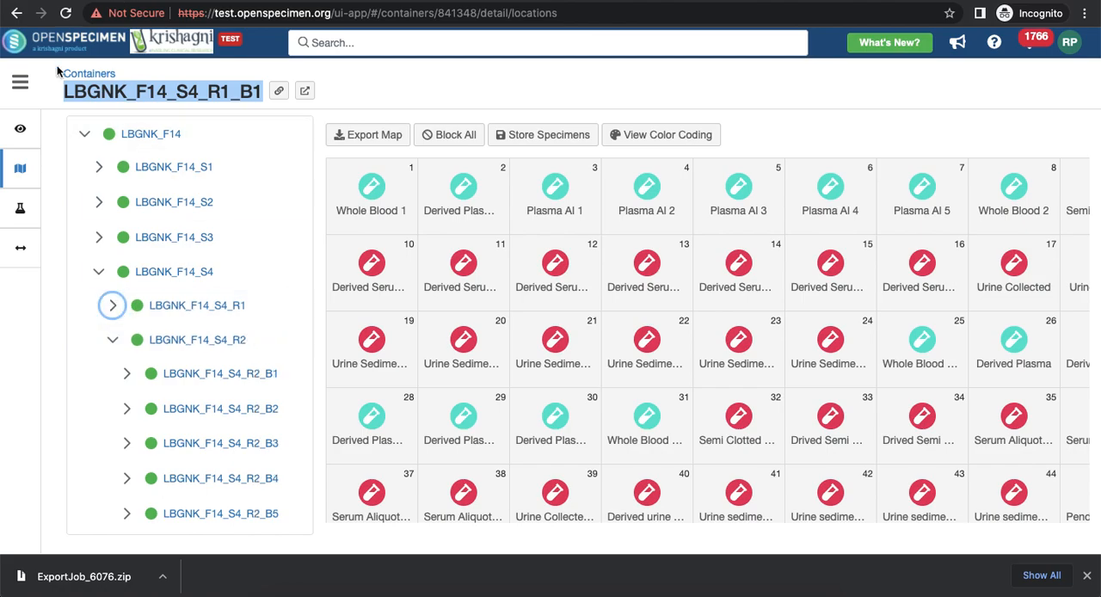
click(66, 13)
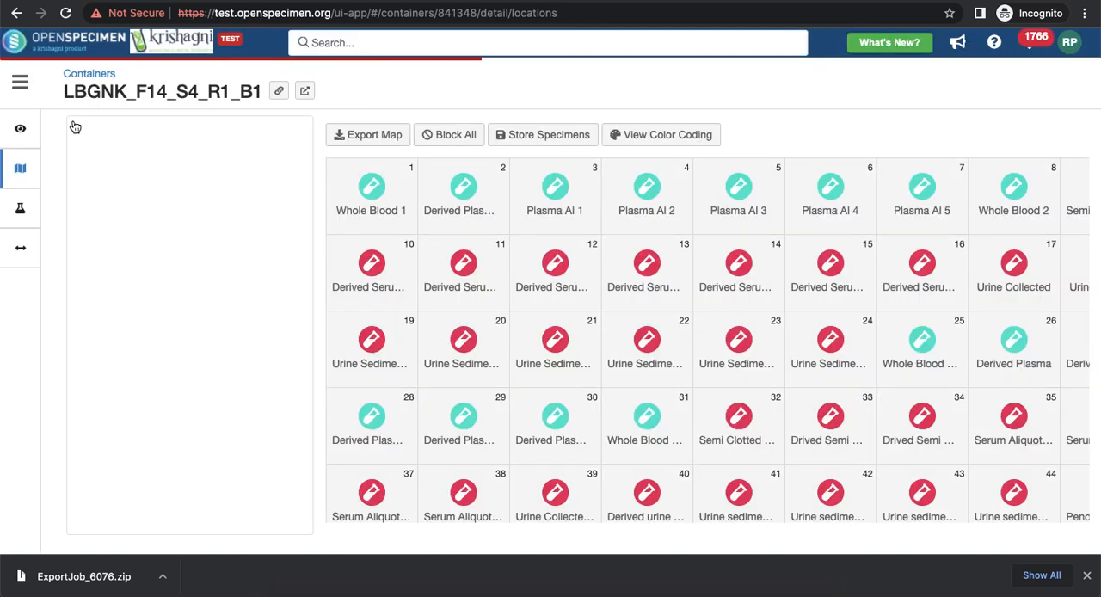
click(114, 292)
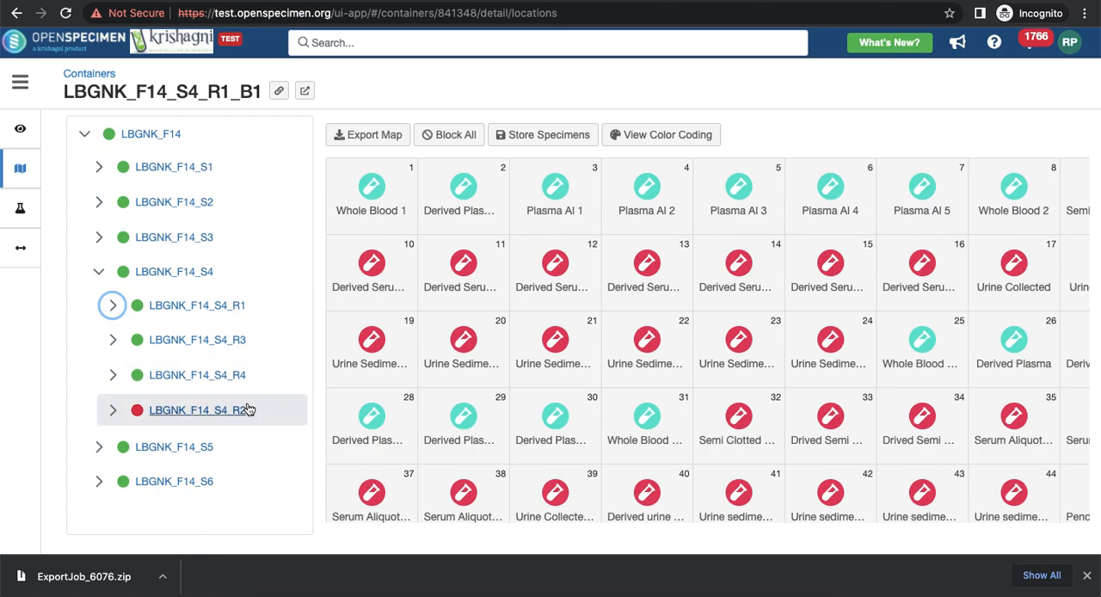
Examine the position map of LBGNK_F14_S4 and the statuses of all boxes under the archived rack LBGNK_F14_S4_R2.
click(172, 275)
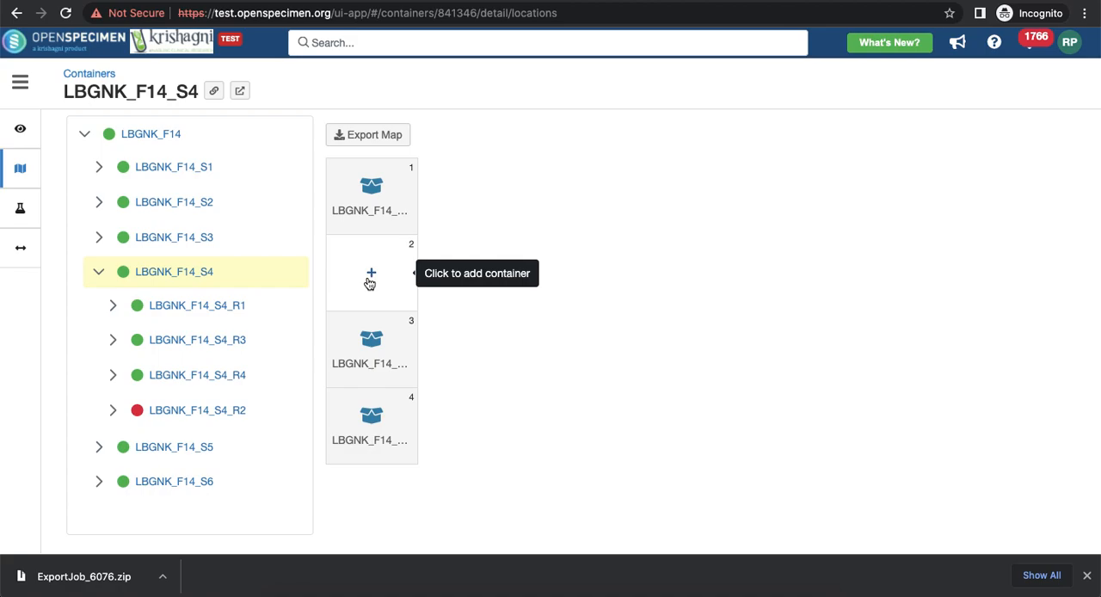
click(113, 411)
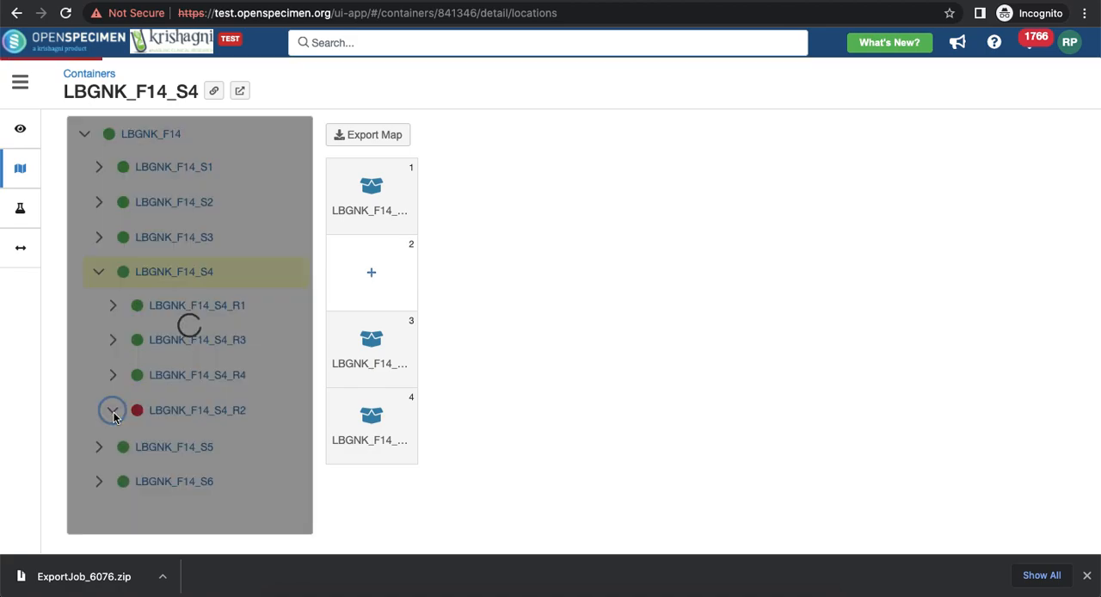
scroll(154, 404, down, 4)
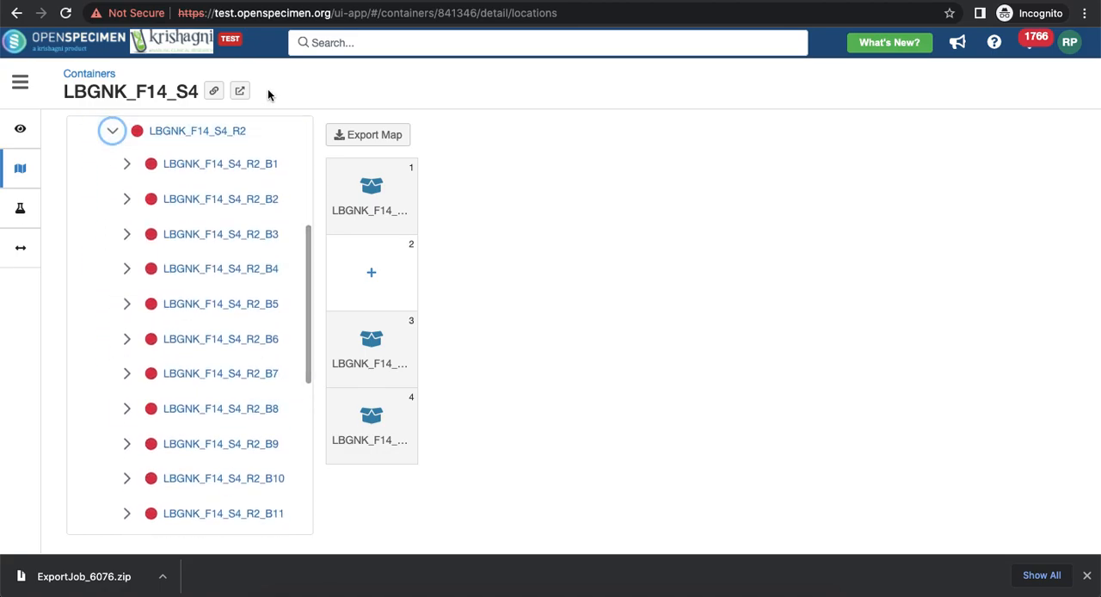
scroll(226, 258, down, 3)
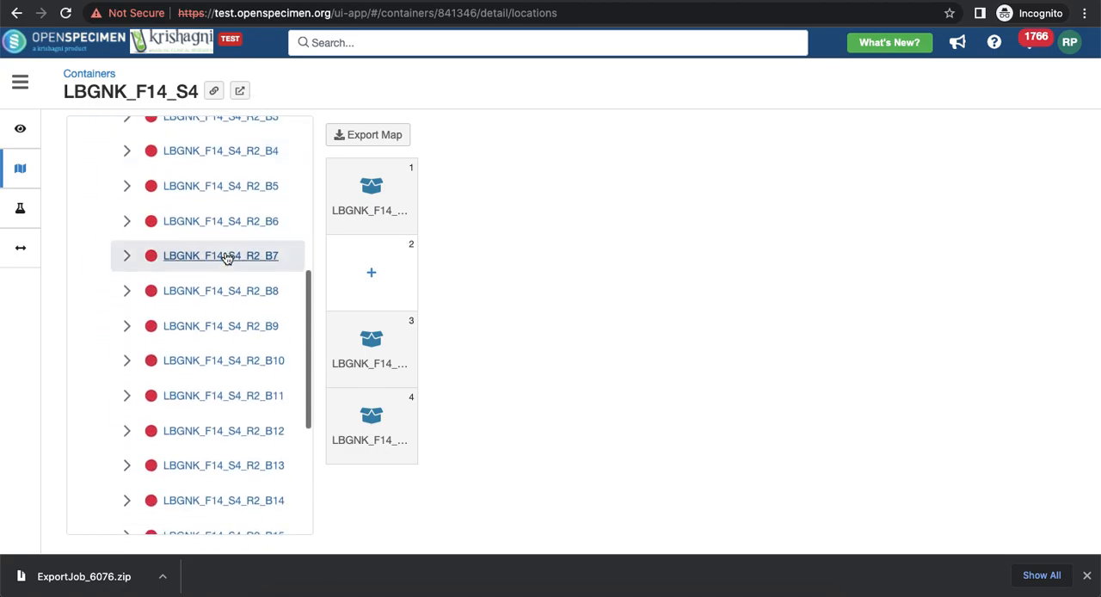
scroll(226, 258, down, 7)
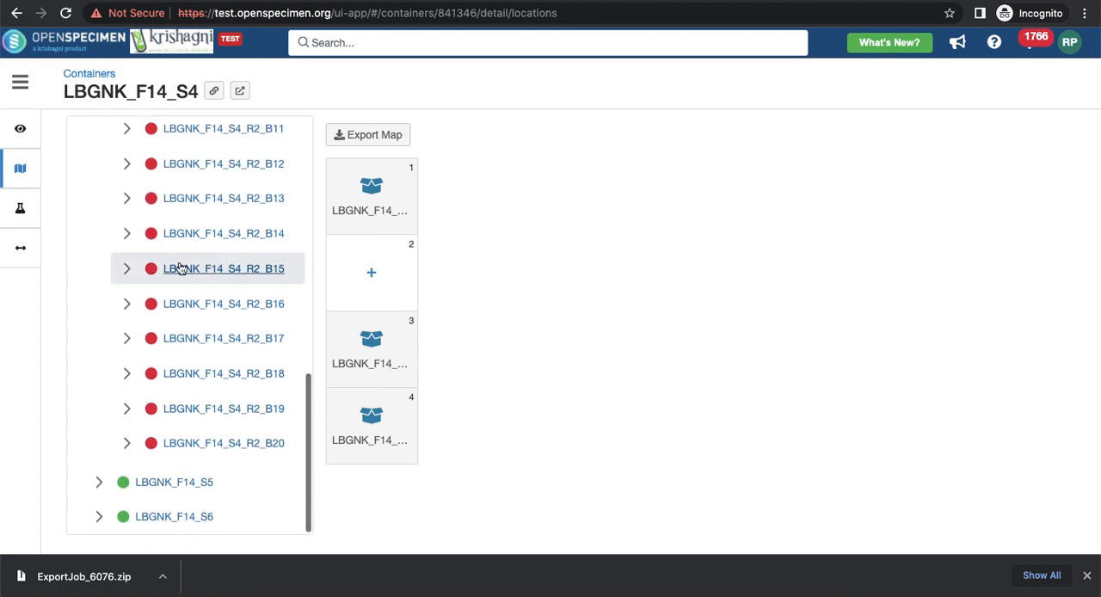
mouse_move(157, 272)
scroll(153, 271, up, 10)
scroll(153, 272, up, 4)
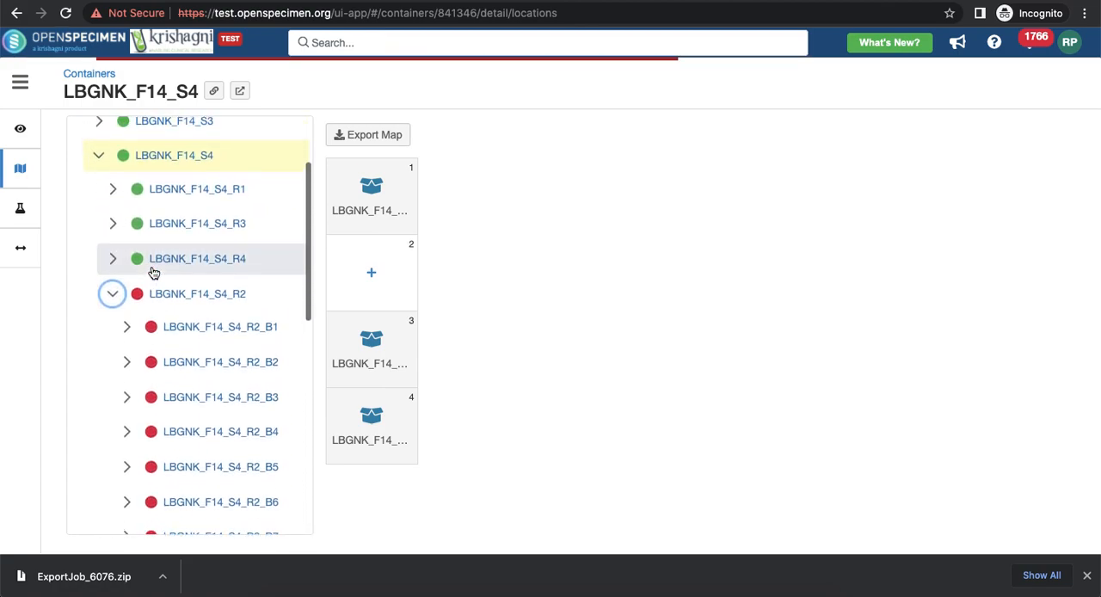
Unarchive LBGNK_F14_S4_R2 from its overview into parent container LBGNK_F14_S4 with the reason "Test Unarchive".
click(197, 299)
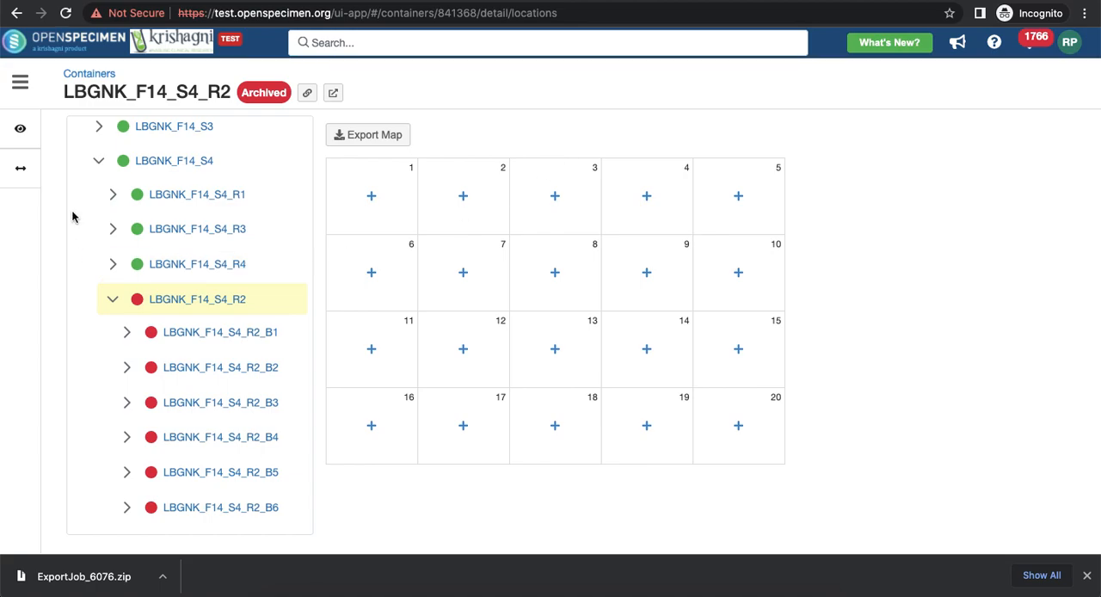
click(15, 128)
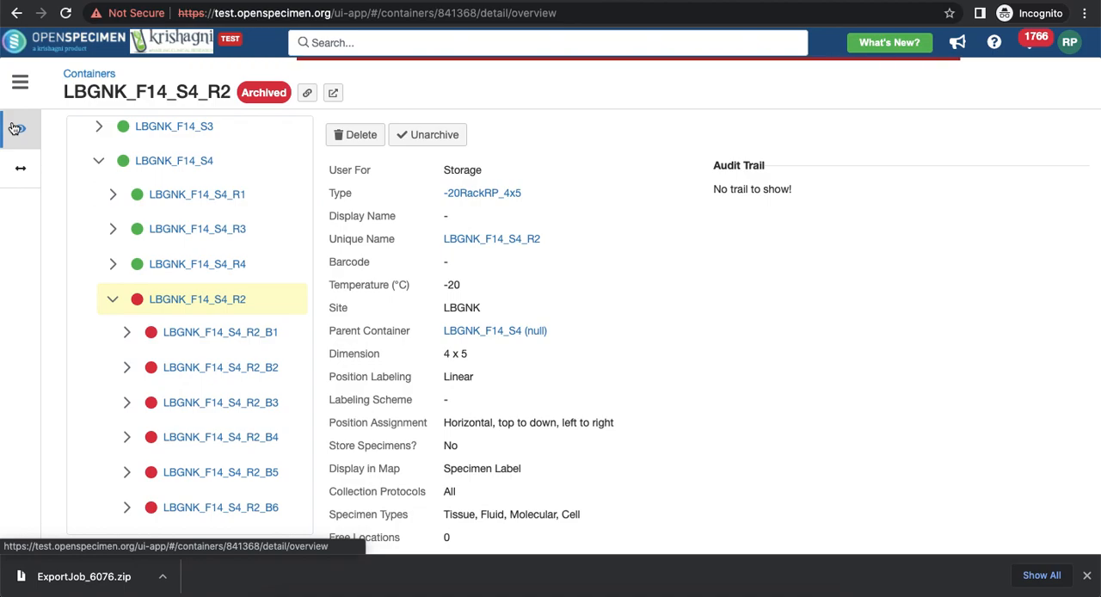
click(434, 135)
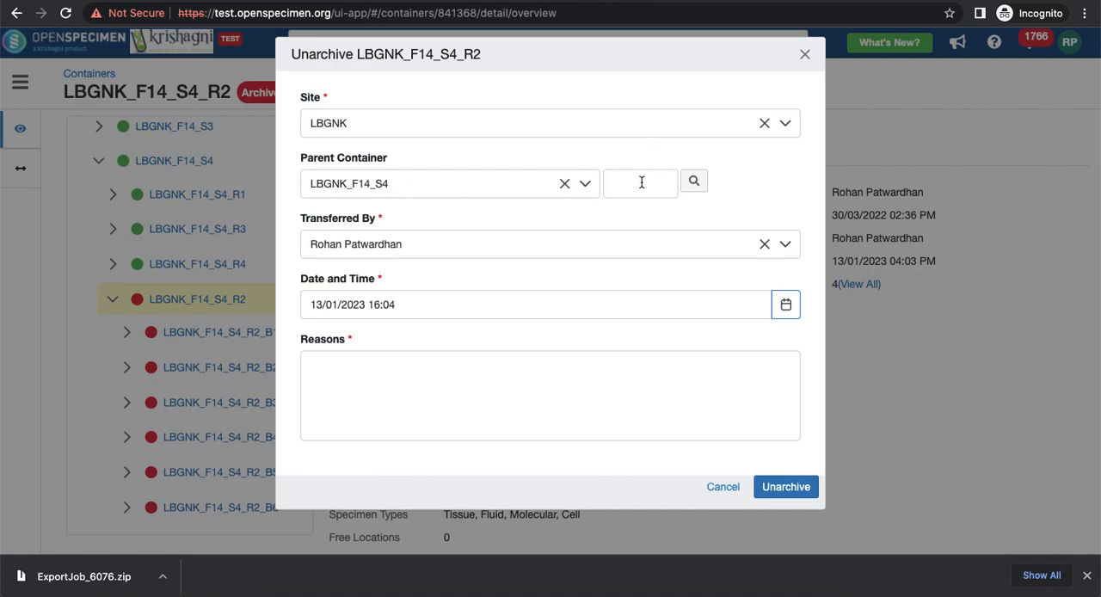
click(429, 419)
text(Test Unarchive)
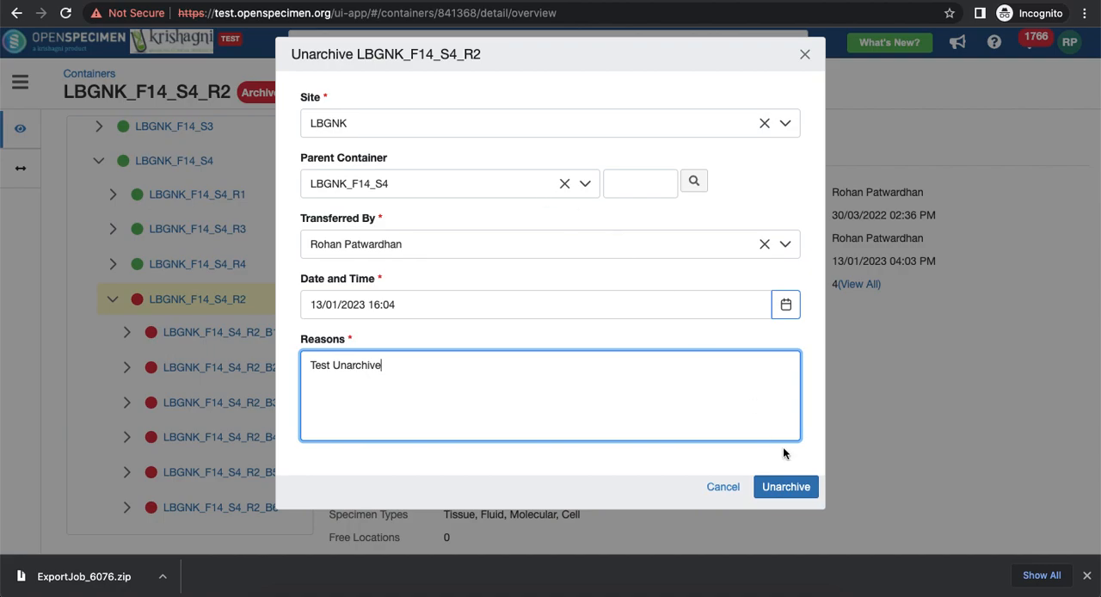
click(790, 487)
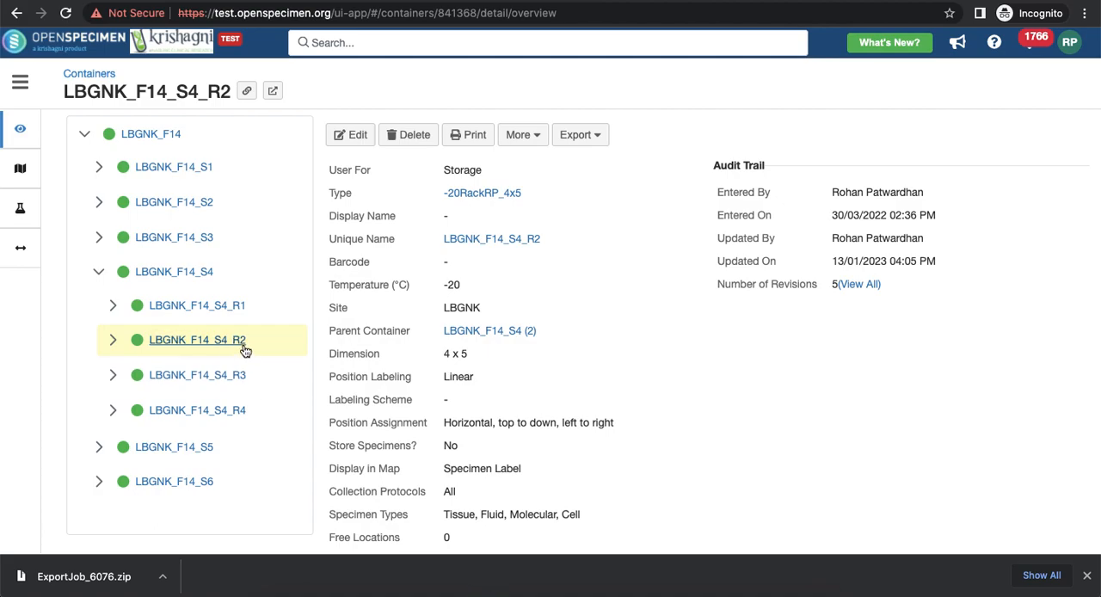
Recheck the position map of LBGNK_F14_S4 and the statuses of the boxes inside the unarchived rack LBGNK_F14_S4_R2.
click(185, 271)
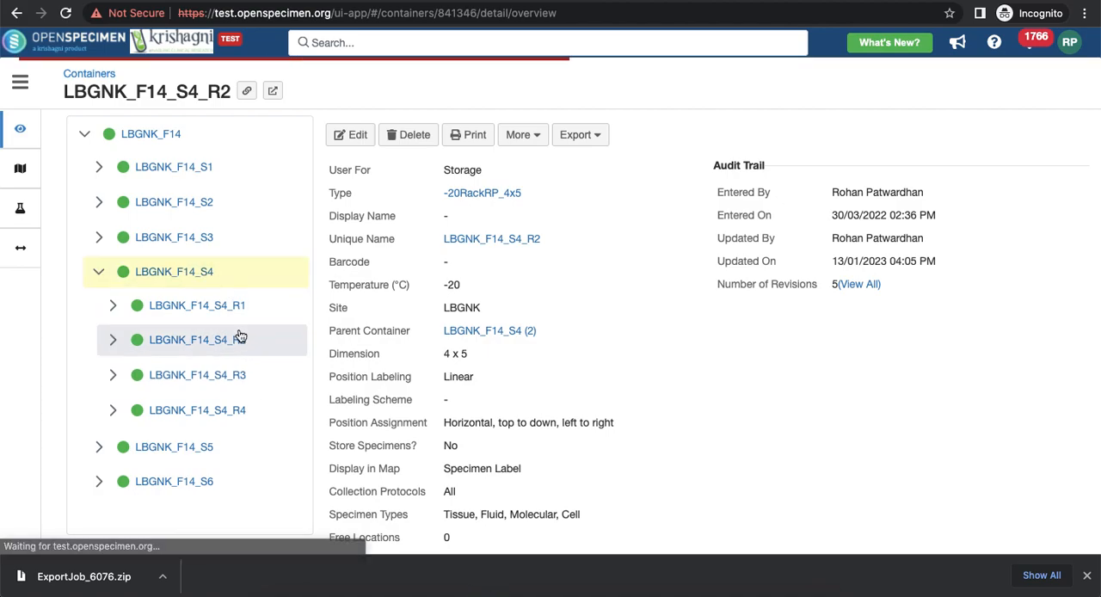
click(18, 171)
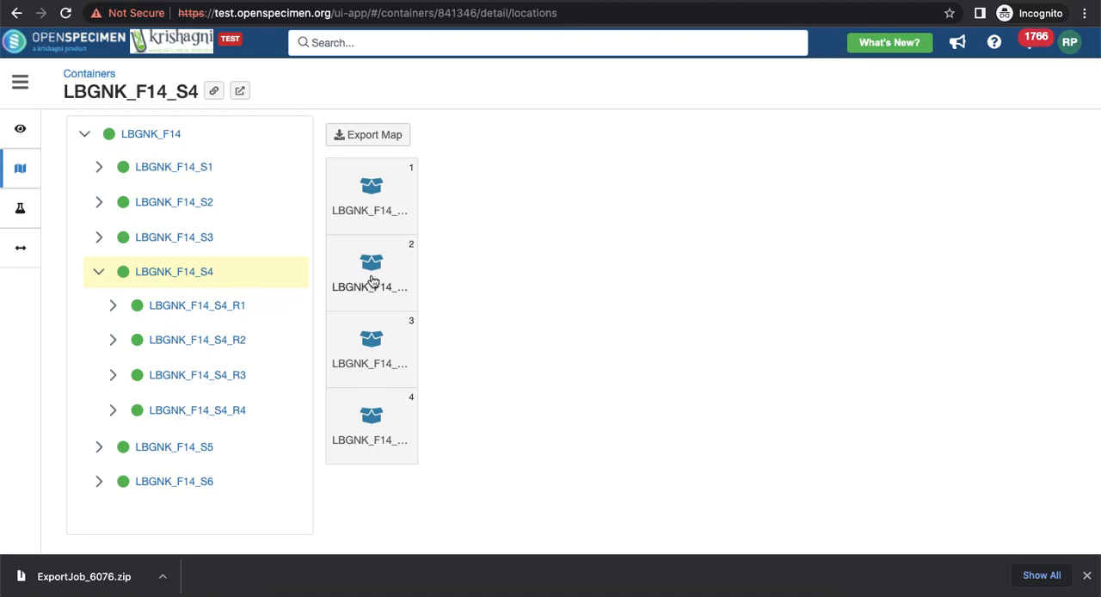
click(112, 340)
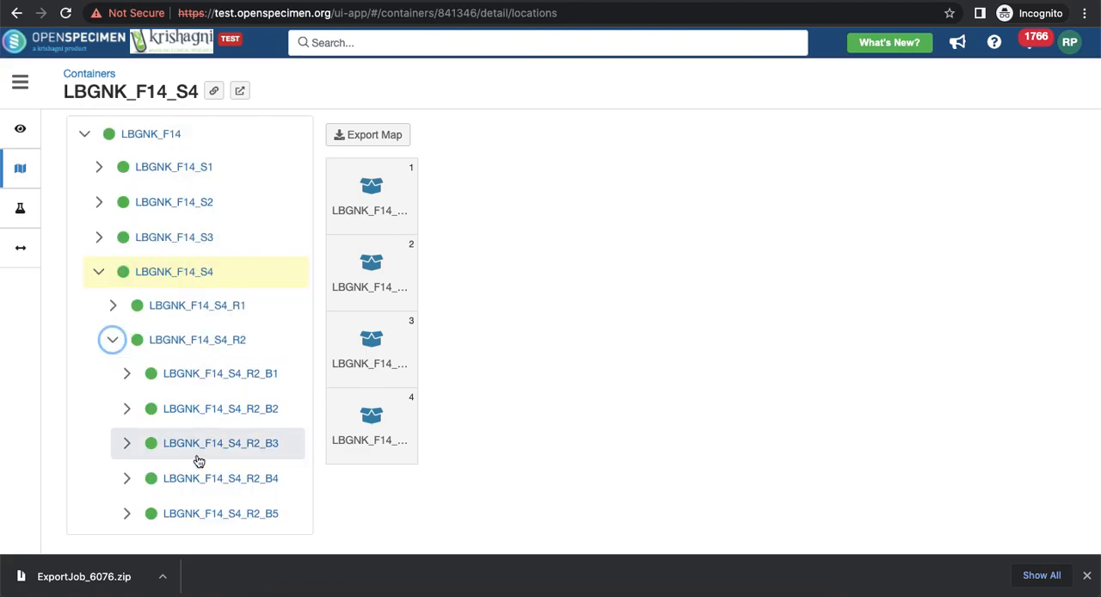
scroll(199, 465, down, 3)
scroll(191, 471, down, 4)
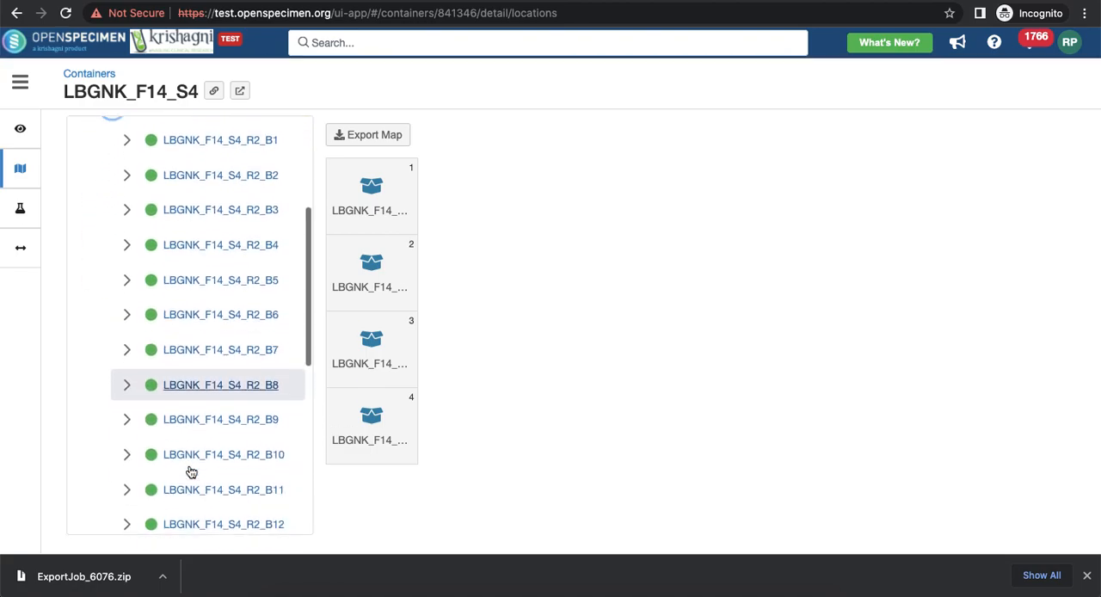
scroll(191, 471, down, 2)
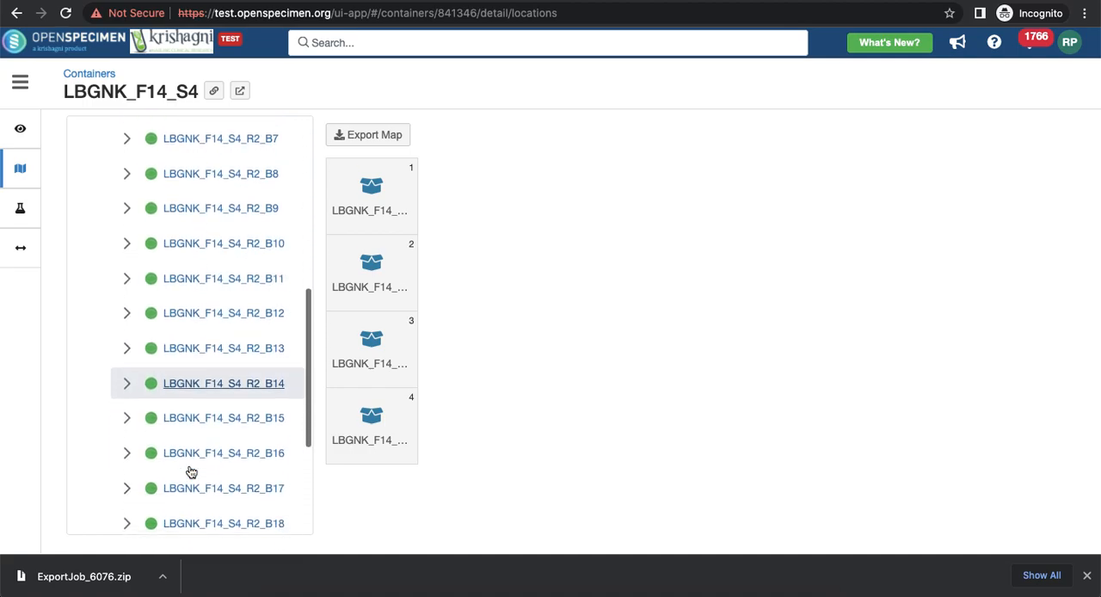
scroll(191, 471, up, 6)
scroll(191, 471, up, 1)
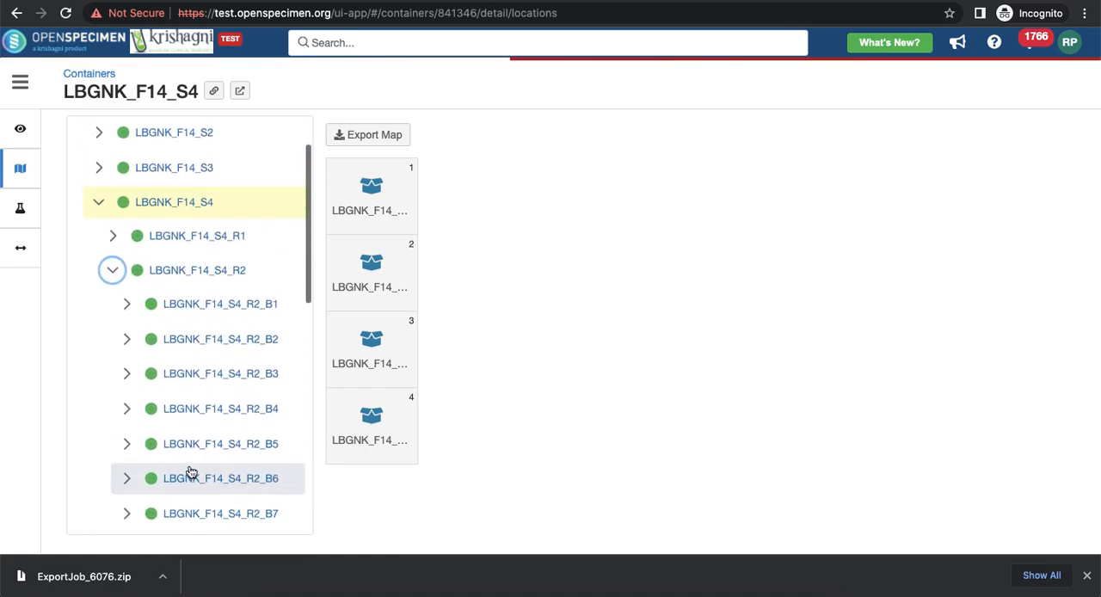